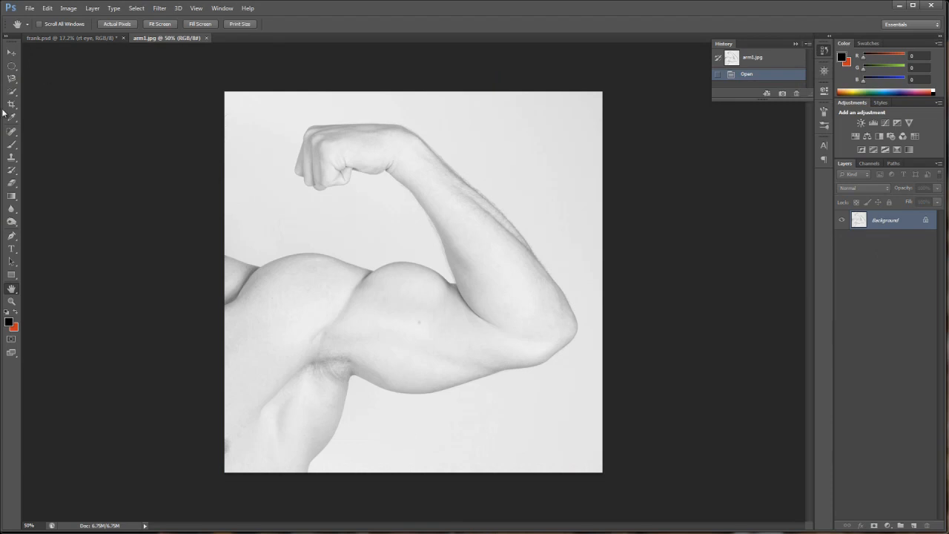
- Select the whole flexed arm, shoulder and torso in arm1.jpg using the Quick Selection tool with a 60 px brush
left_click(13, 134)
left_click(13, 134)
left_click(14, 94)
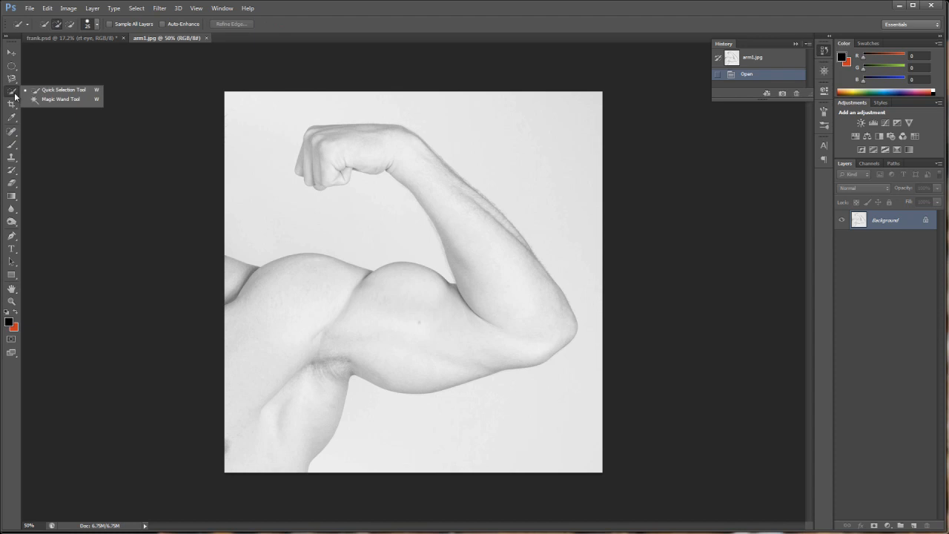
left_click(54, 91)
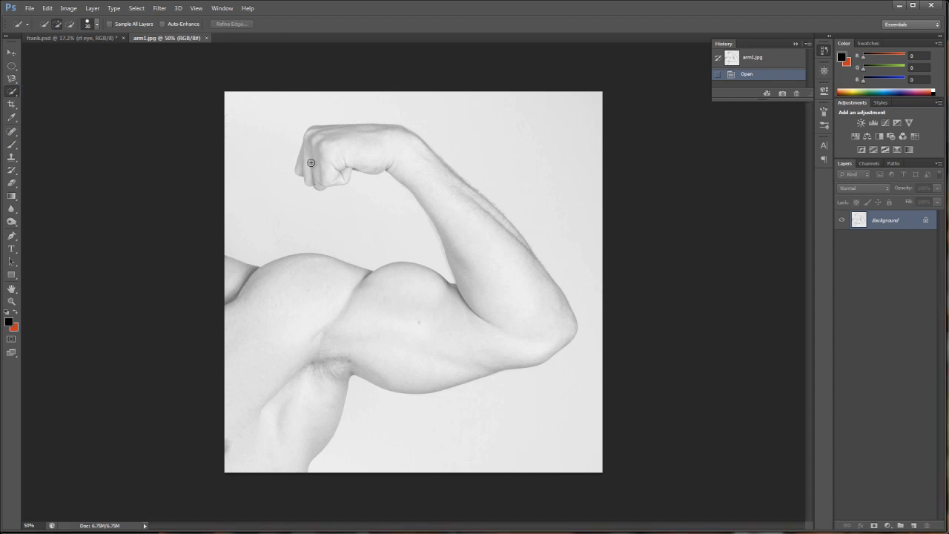
key("bracketright")
key("bracketright")
key("bracketright")
key("bracketright")
key("bracketright")
mouse_move(312, 167)
left_mouse_down()
mouse_move(353, 142)
mouse_move(410, 158)
mouse_move(482, 233)
left_mouse_up()
mouse_move(522, 282)
left_mouse_down()
mouse_move(550, 340)
mouse_move(419, 346)
mouse_move(309, 327)
mouse_move(272, 335)
mouse_move(250, 366)
mouse_move(290, 322)
left_mouse_up()
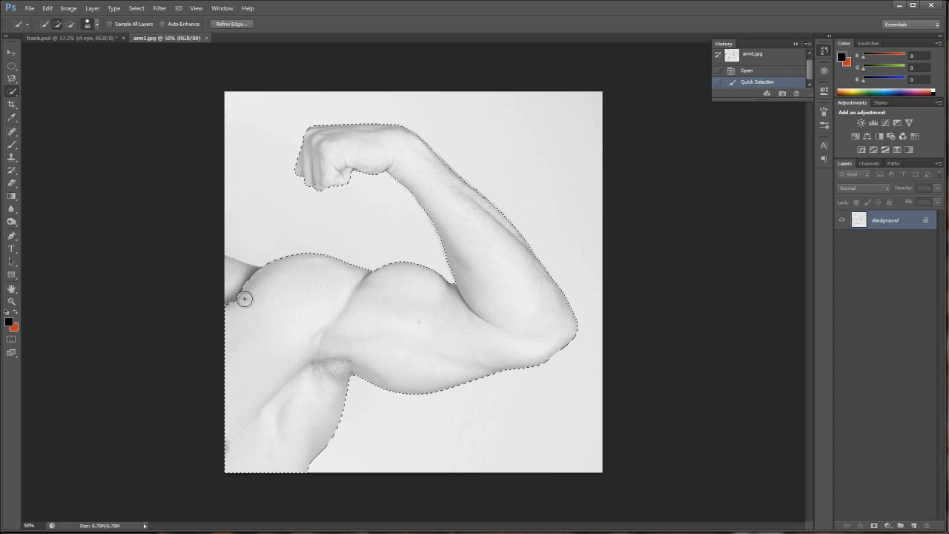
left_click(220, 269)
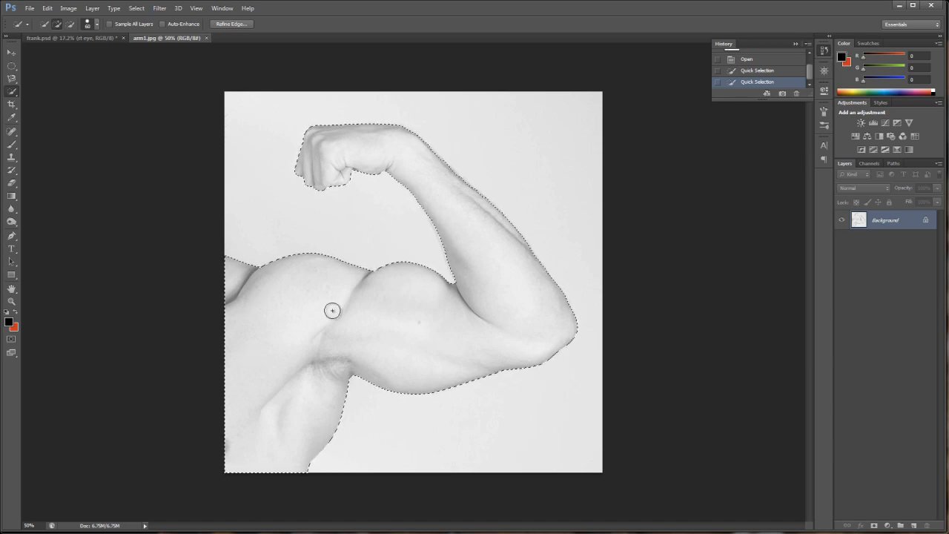
- Refine the arm selection's edge with a Radius of 9.2 px and a Smooth value slightly above the middle of its range
left_click(238, 24)
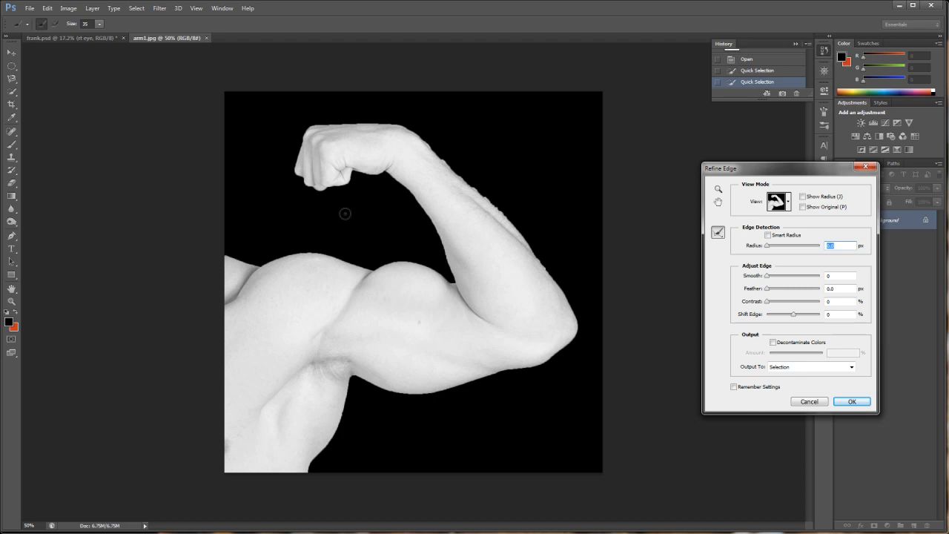
left_click_drag(769, 247, 788, 254)
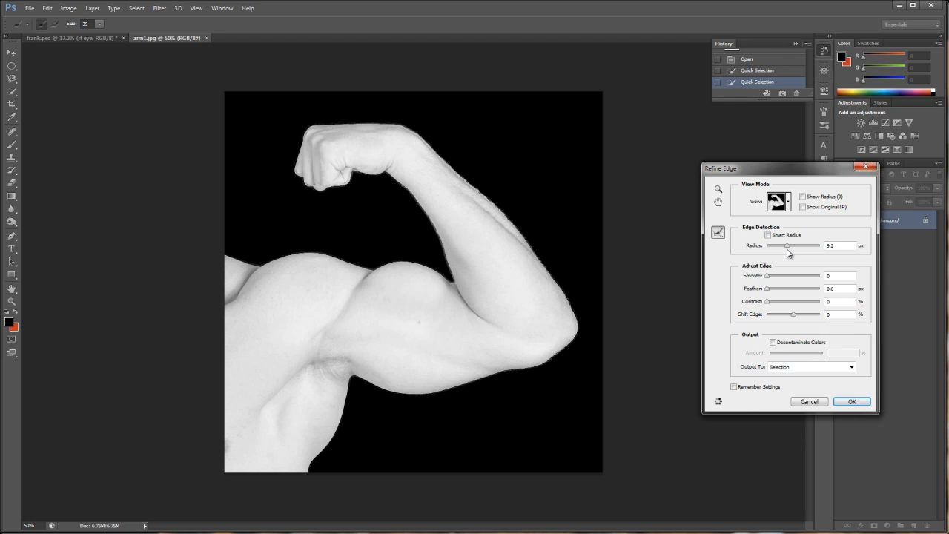
left_click_drag(767, 277, 800, 284)
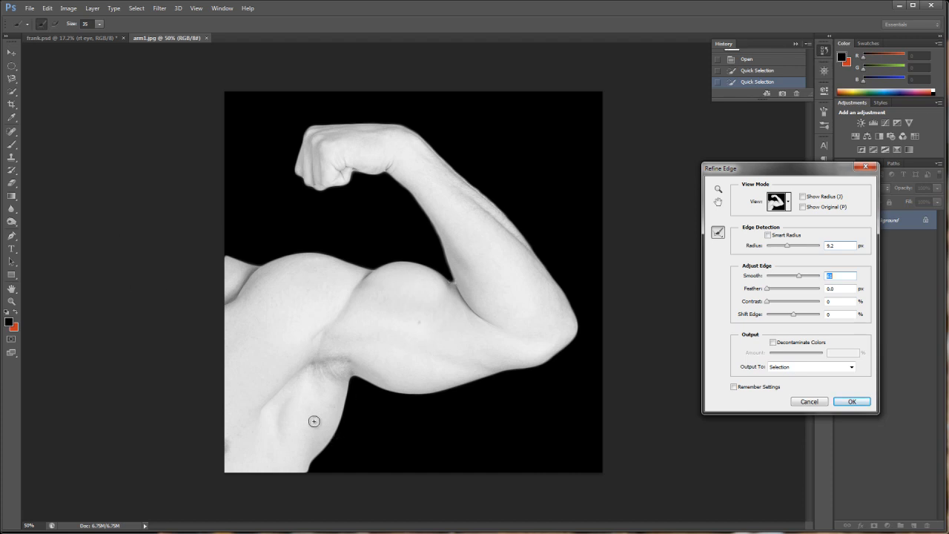
left_click(854, 401)
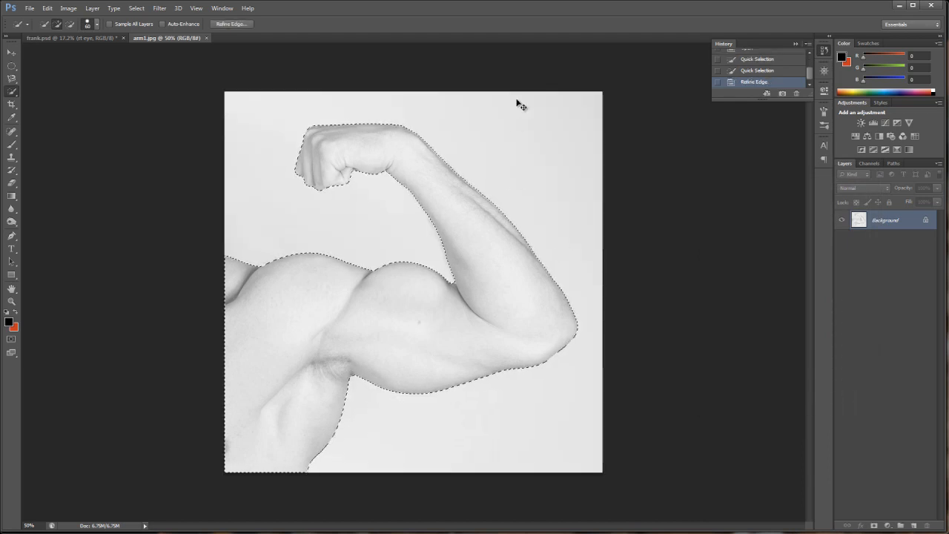
- Copy the selected arm and paste it into frank.psd directly above the Background layer
left_click(96, 37)
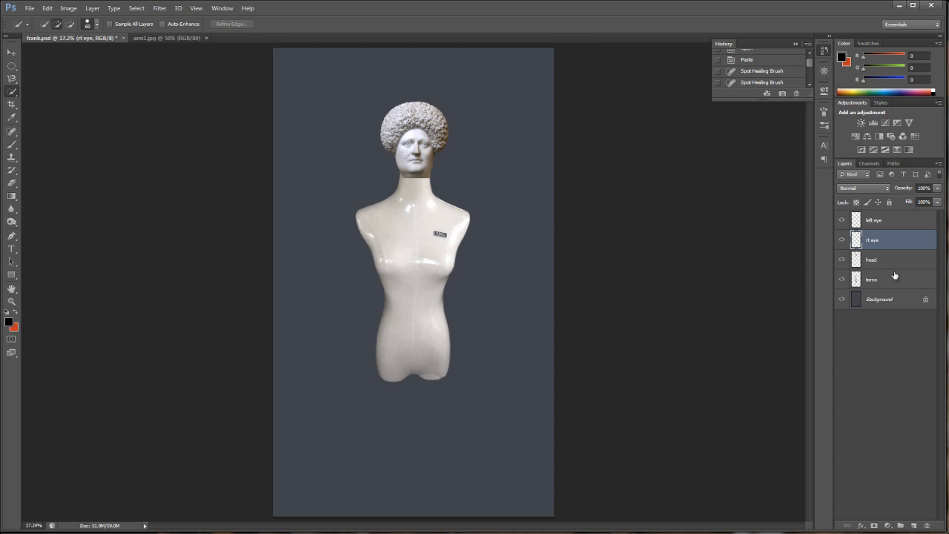
left_click(890, 221)
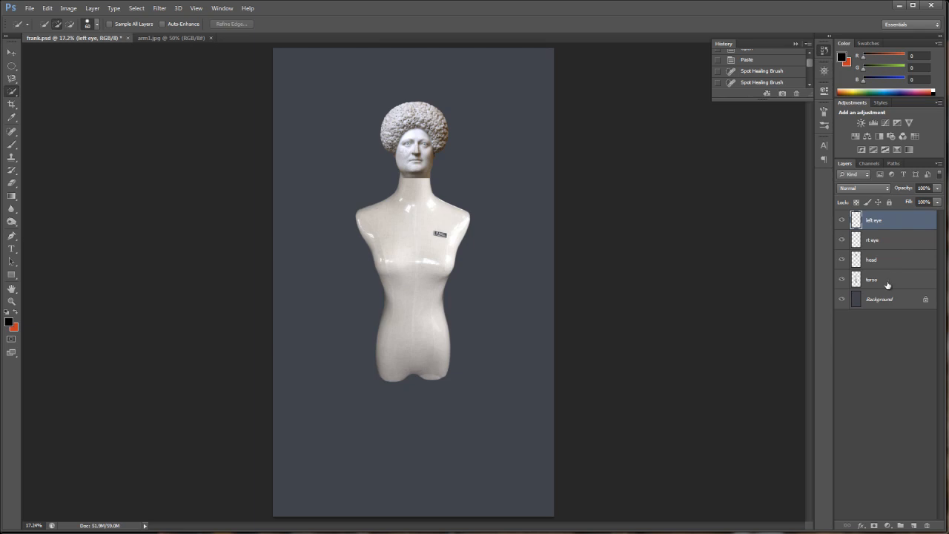
left_click(887, 297)
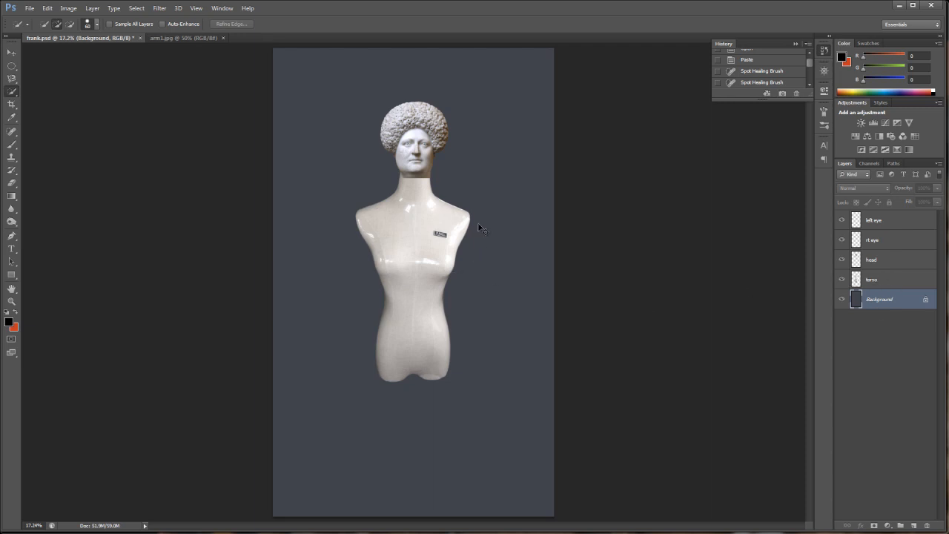
key("ctrl+v")
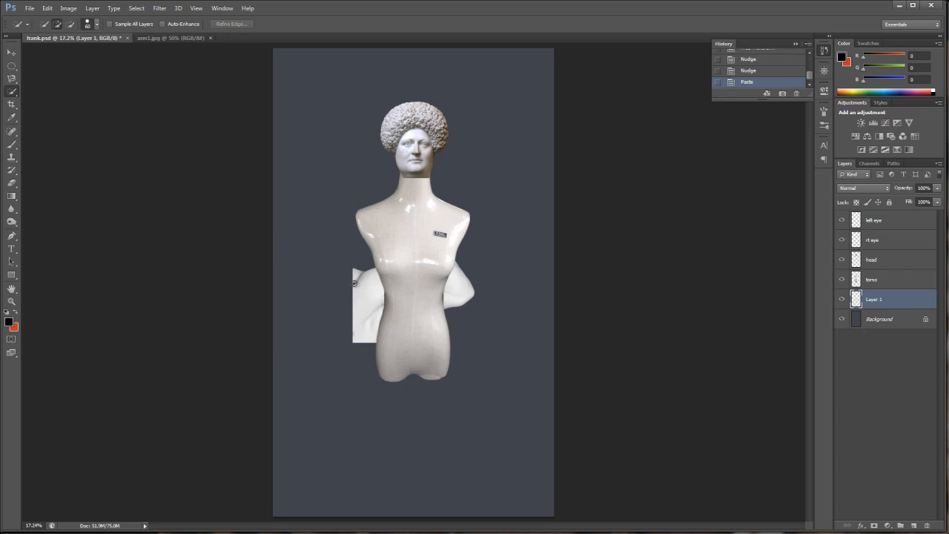
- Move the flexed arm so its upper end joins the mannequin's shoulder and the excess chest area sits behind the torso
key("v")
left_click_drag(359, 300, 463, 240)
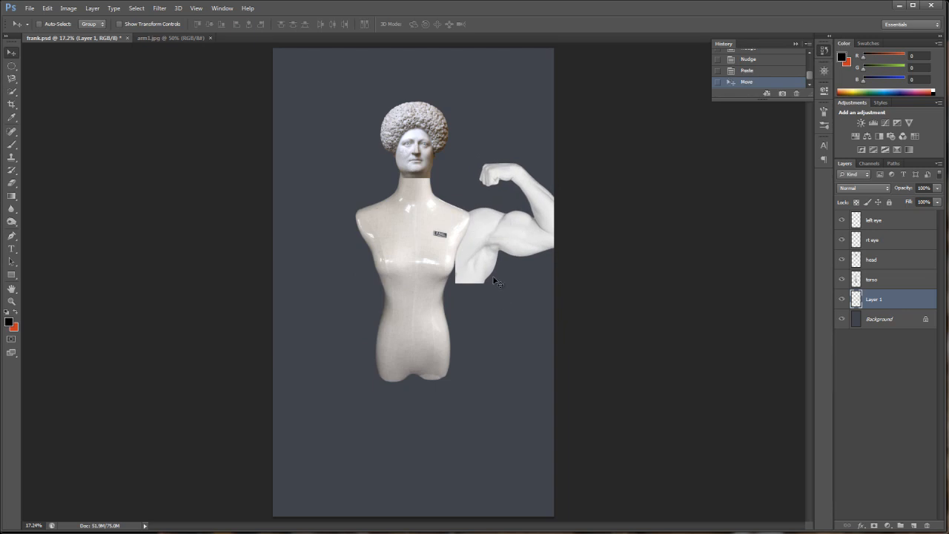
mouse_move(485, 276)
left_mouse_down()
mouse_move(448, 272)
mouse_move(506, 284)
mouse_move(486, 278)
left_mouse_up()
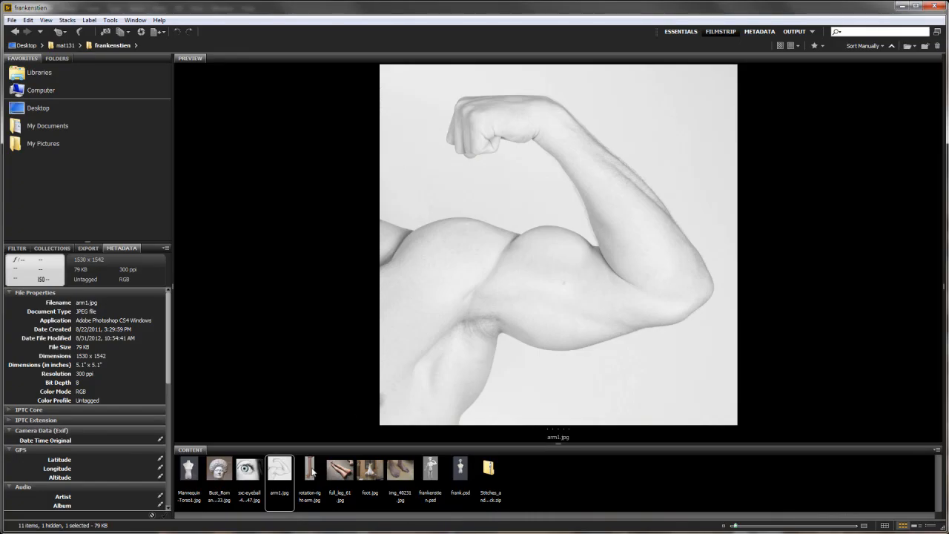
- Open rotation-right-arm.jpg from Bridge and outline the bare arm and hand with the Magnetic Lasso, from below the sleeve around the fingers
left_click(312, 471)
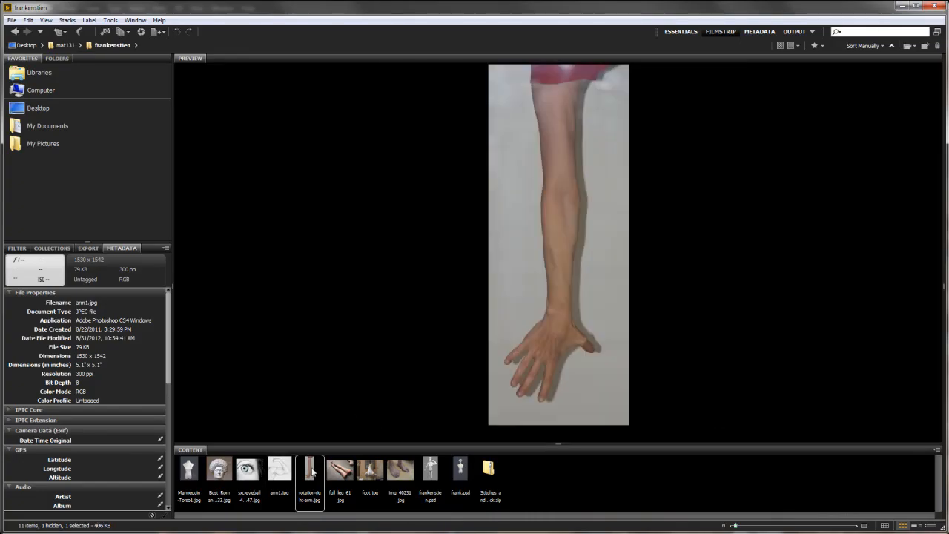
double_click(312, 471)
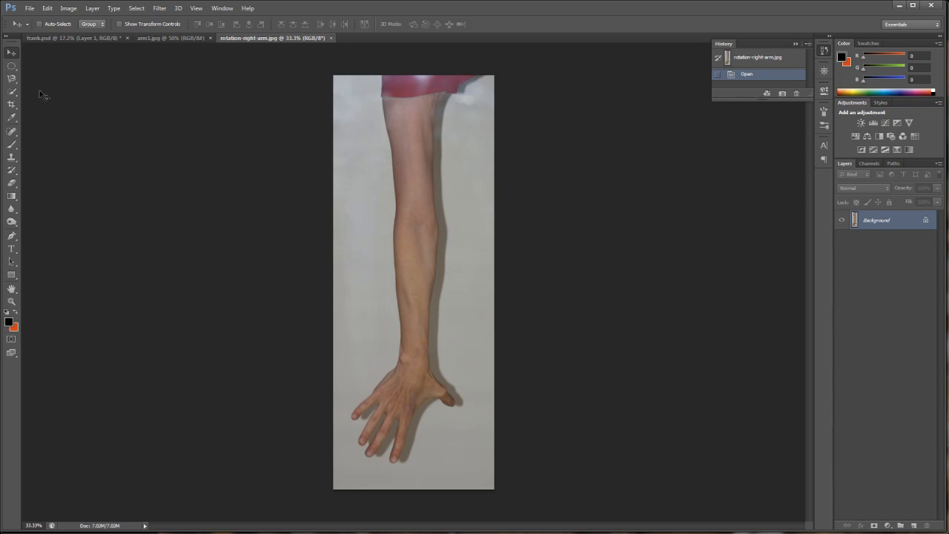
left_click(11, 78)
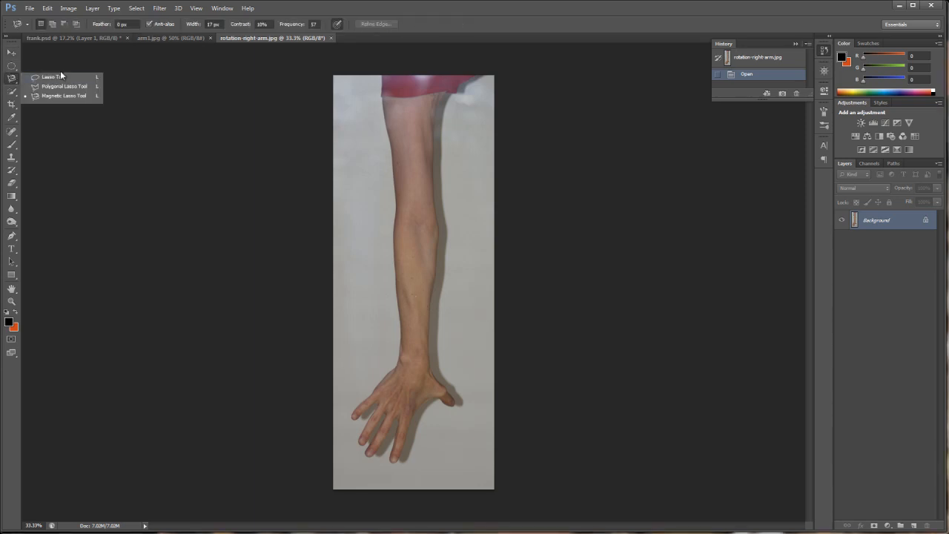
left_click(62, 77)
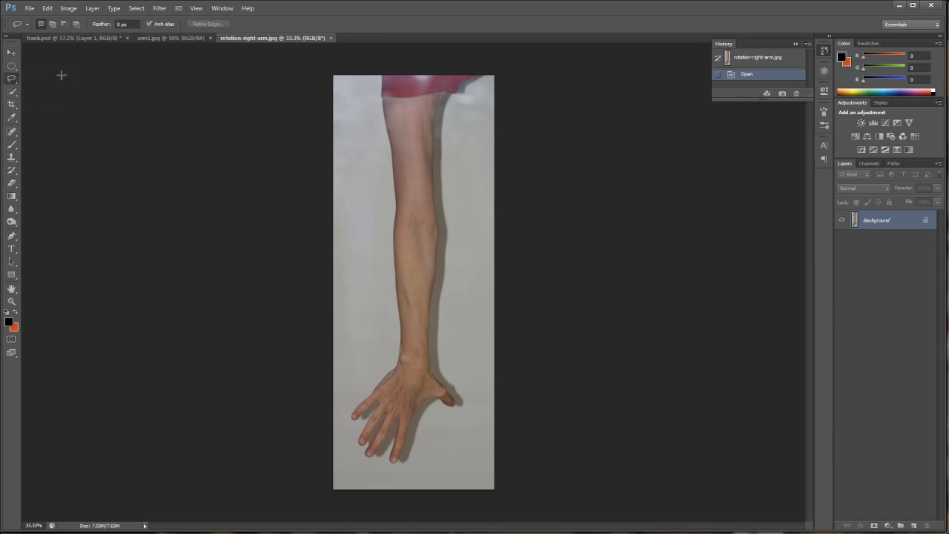
left_click(14, 83)
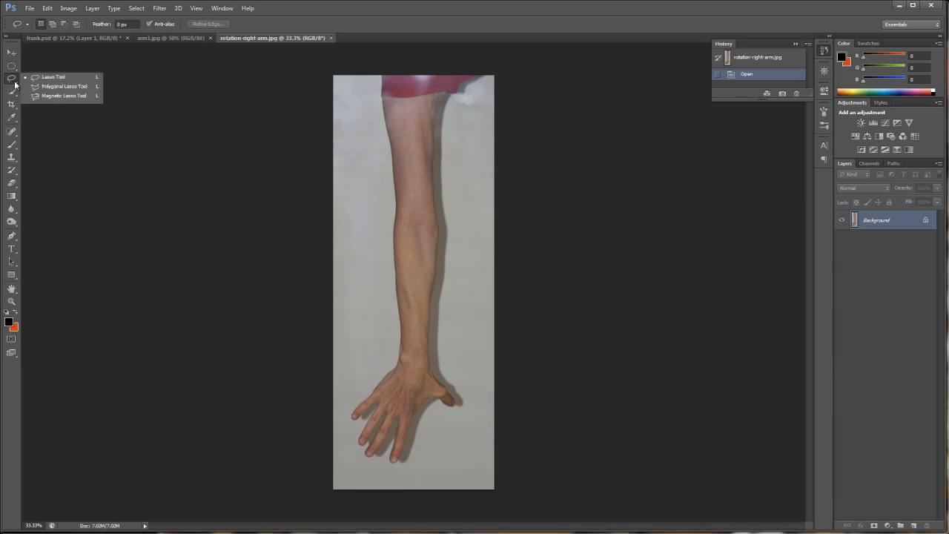
left_click(72, 95)
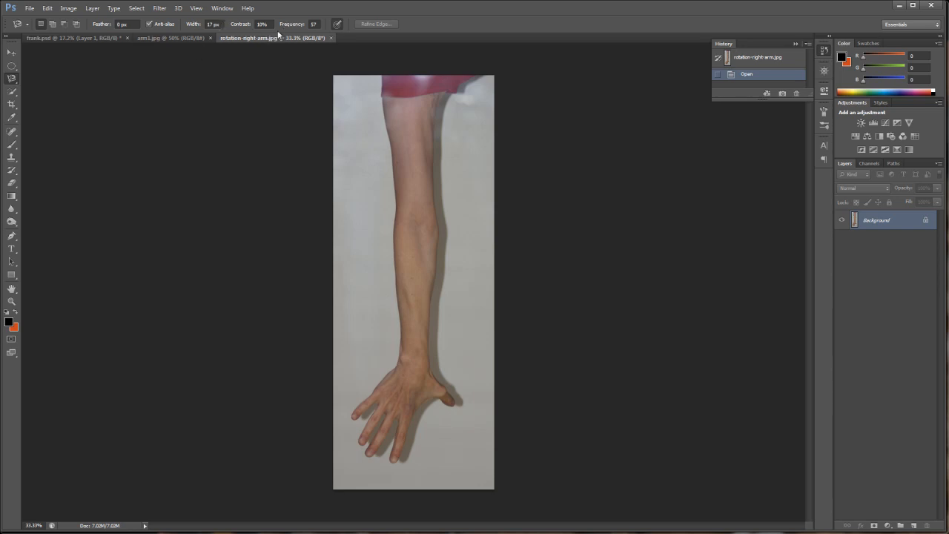
left_click(382, 99)
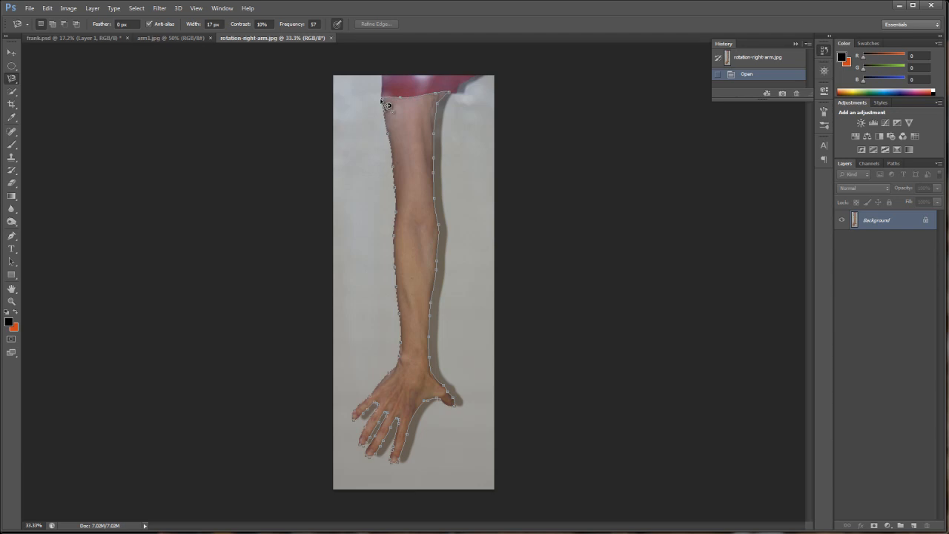
left_click(383, 99)
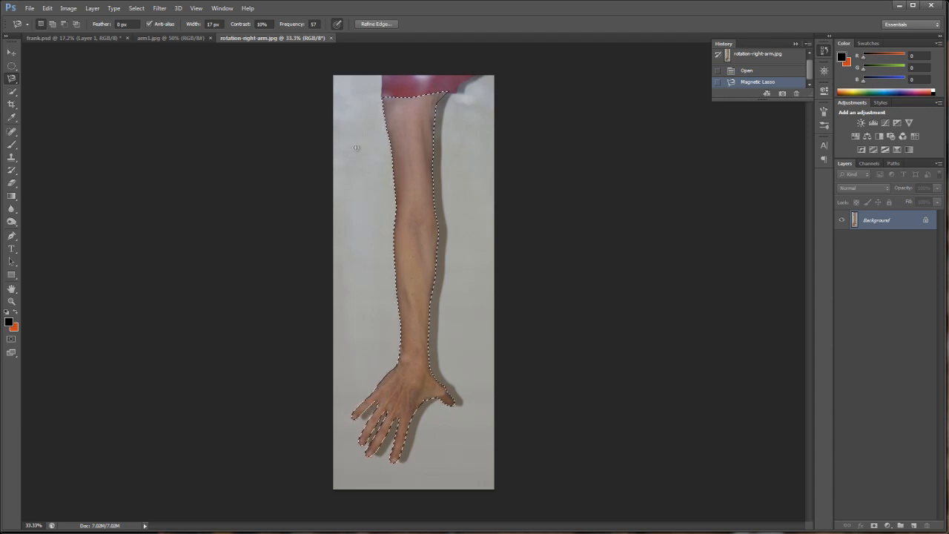
- Refine the straight arm's selection edge by raising Smooth past the middle of its range and shifting the edge slightly inward
left_click(376, 24)
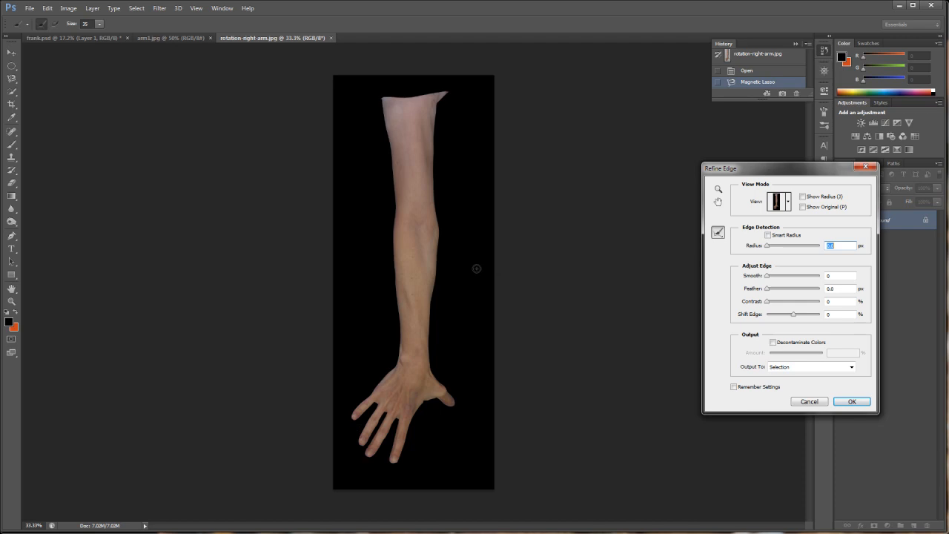
mouse_move(768, 249)
left_mouse_down()
mouse_move(801, 252)
mouse_move(767, 251)
left_mouse_up()
left_click_drag(768, 277, 798, 280)
left_click_drag(794, 316, 789, 317)
left_click(853, 400)
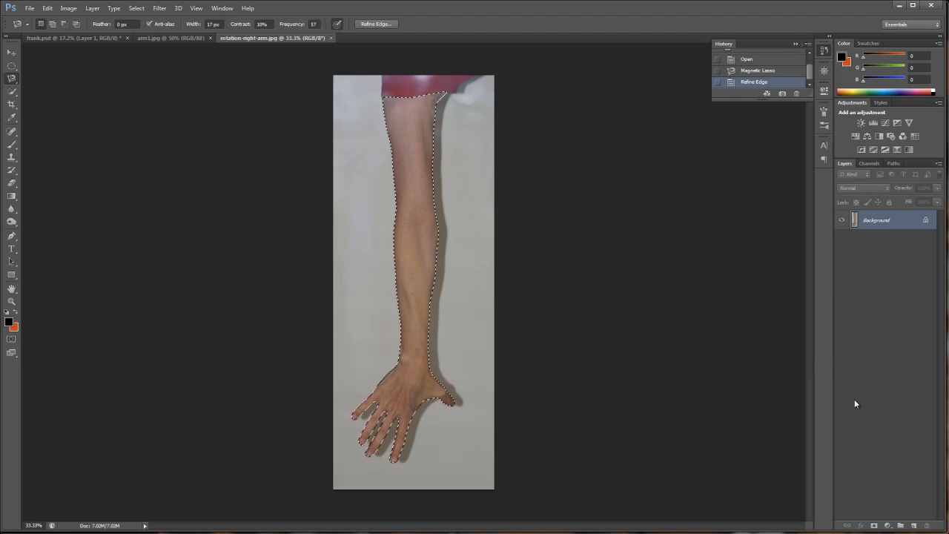
- Copy the straight arm into frank.psd beneath the torso layer and move it beside the mannequin's armless shoulder
left_click(101, 37)
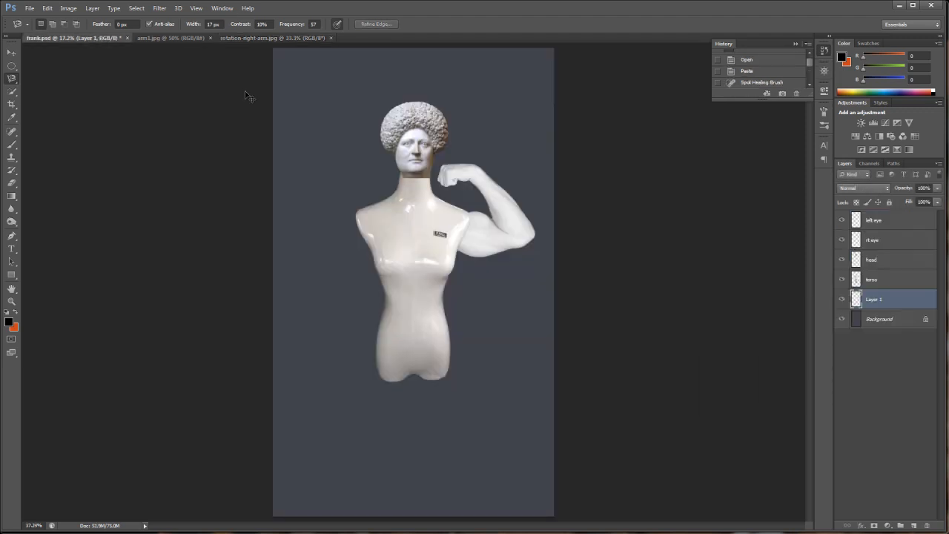
key("ctrl+v")
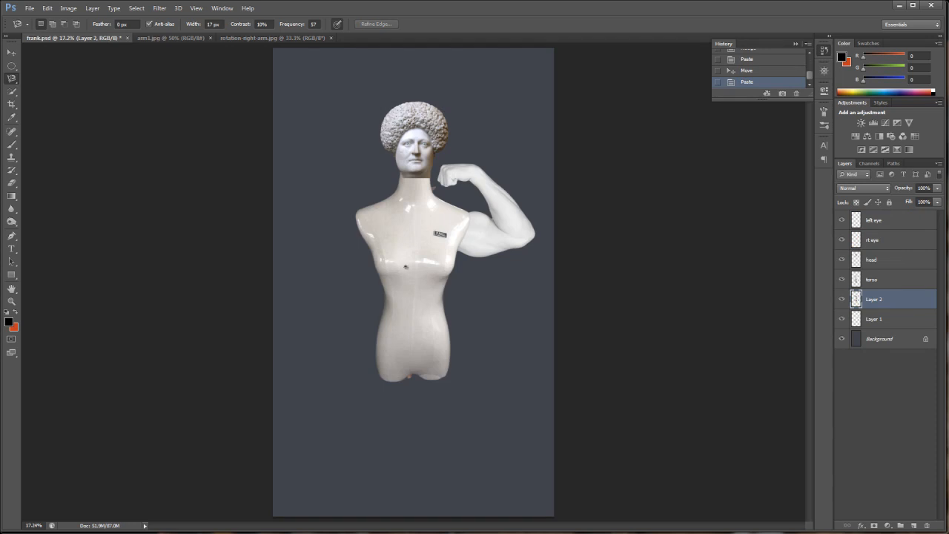
key("v")
mouse_move(414, 304)
left_mouse_down()
mouse_move(369, 311)
mouse_move(327, 342)
mouse_move(334, 339)
left_mouse_up()
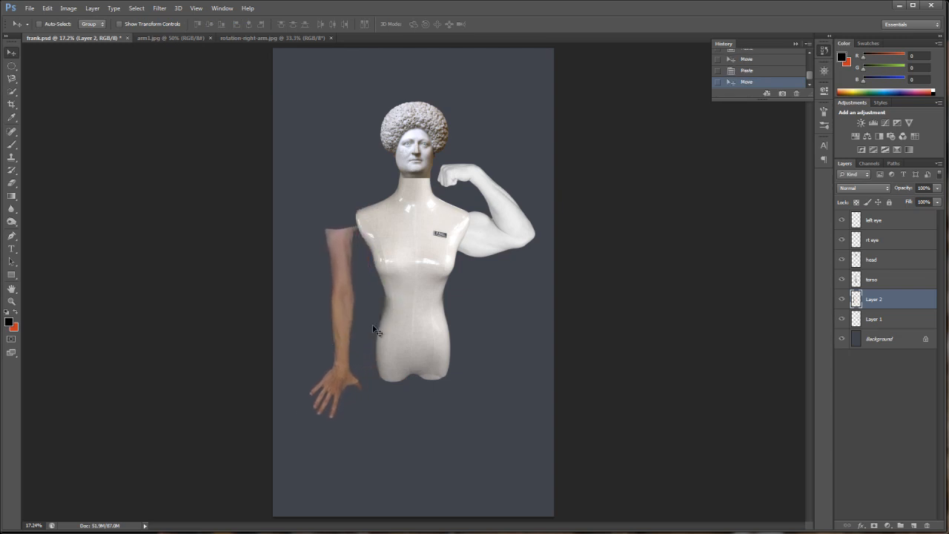
- Free-transform the straight arm, rotating it about 24 degrees clockwise and placing its upper end behind the mannequin's shoulder
key("ctrl+t")
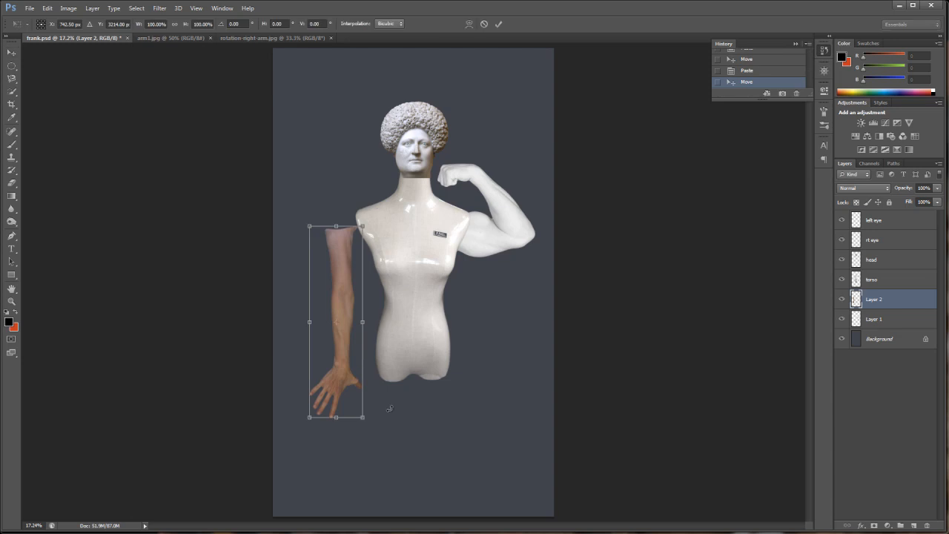
left_click_drag(386, 438, 350, 417)
left_click_drag(341, 339, 337, 313)
left_click_drag(327, 429, 338, 427)
left_click_drag(324, 341, 331, 342)
left_click_drag(352, 416, 341, 416)
left_click_drag(342, 285, 332, 287)
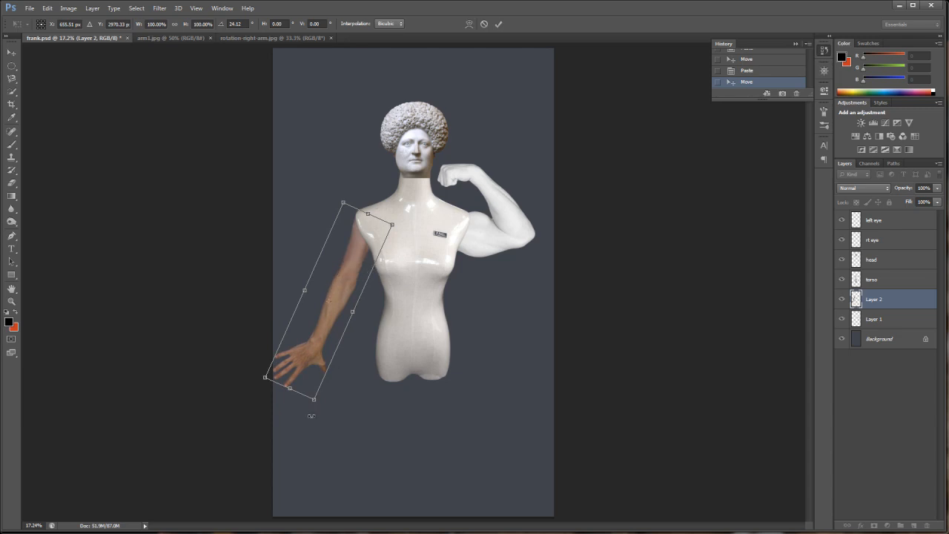
- Fine-tune the straight arm's rotation to about 23.2 degrees, nudge it up and inward against the shoulder, and apply the transform
left_click_drag(319, 424, 318, 422)
key("Right")
key("Right")
key("Up")
key("Up")
key("Up")
key("Up")
key("Up")
key("Right")
key("Right")
key("Right")
key("Down")
key("Down")
key("Left")
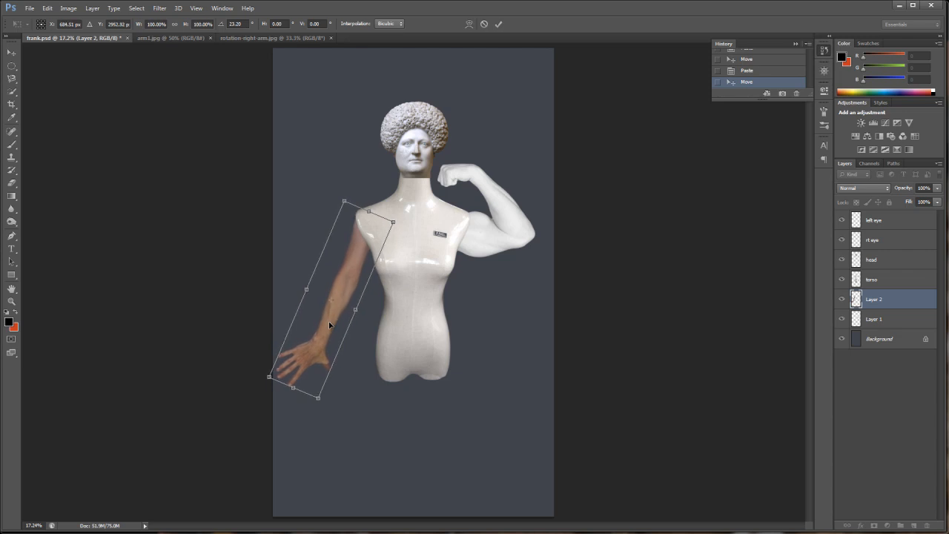
key("Return")
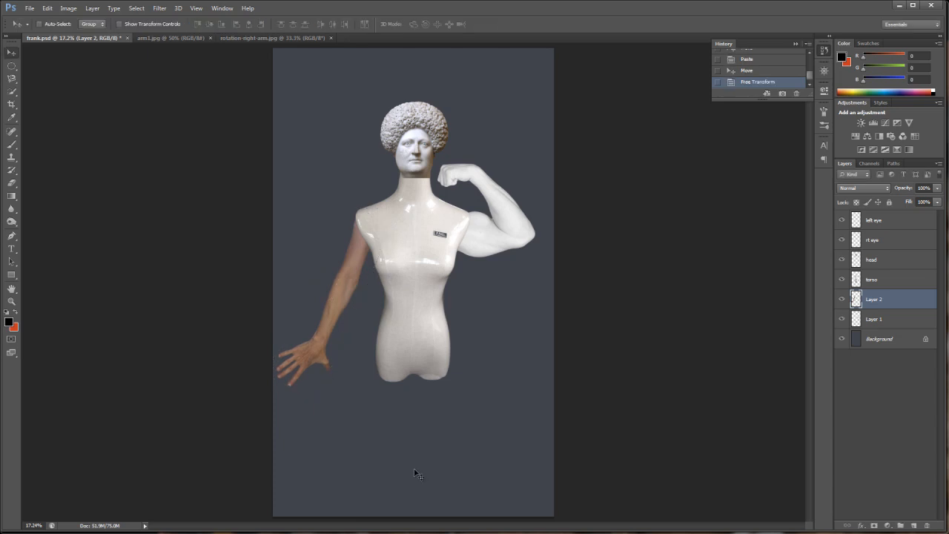